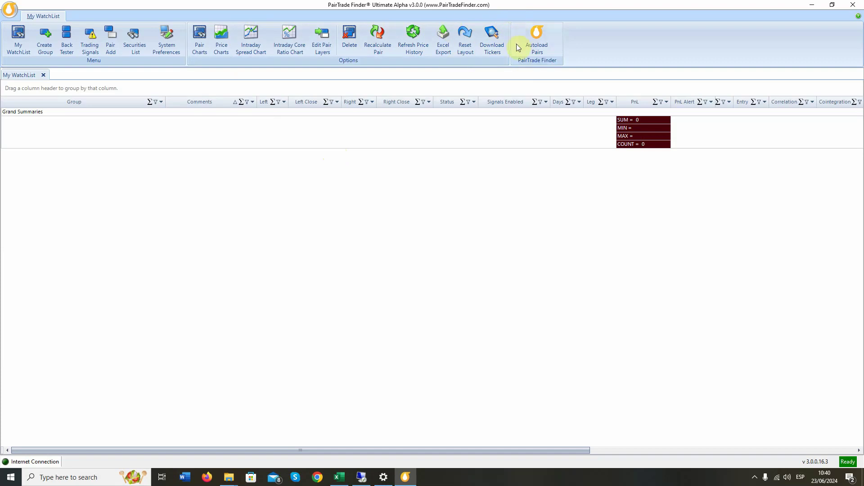
# Step: Download the pre-screened tickers spreadsheet for NYSE/AMEX/NASDAQ
pyautogui.click(492, 42)
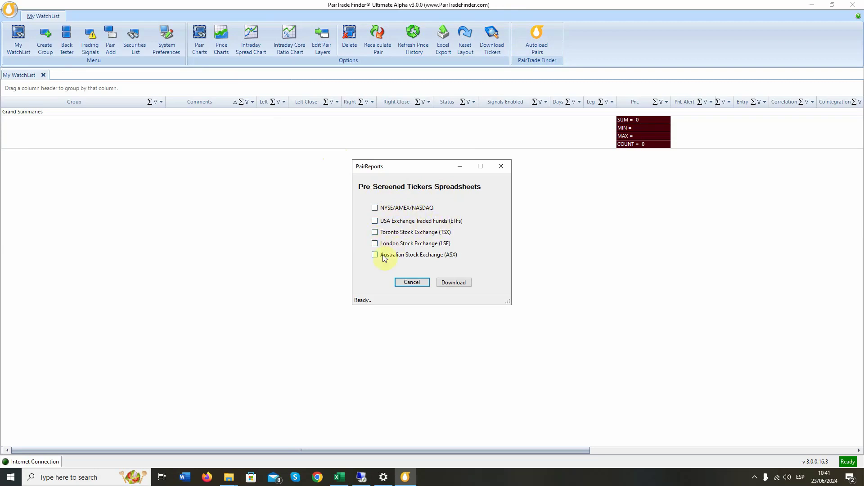
pyautogui.click(381, 207)
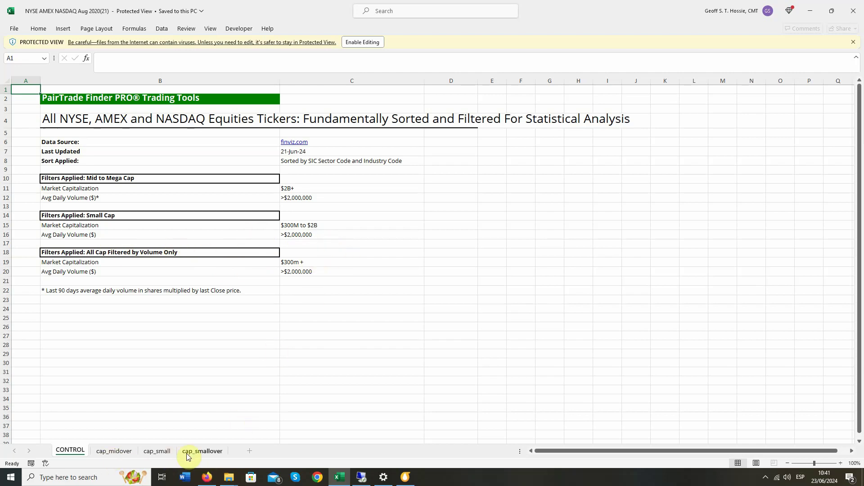
# Step: Copy the beverage industry tickers from ABEV to STZ (B432 to B450) in the cap_midover sheet of the downloaded workbook
pyautogui.click(115, 450)
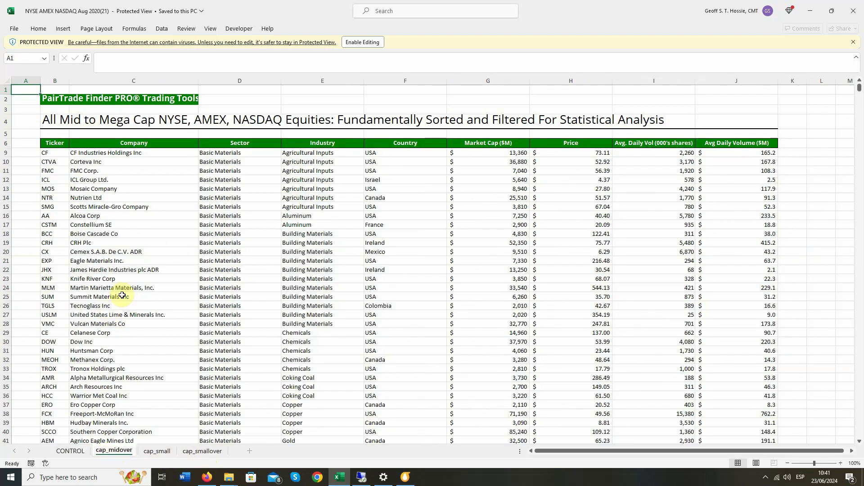
pyautogui.press('pagedown')
pyautogui.press('pagedown')
pyautogui.press('pagedown')
pyautogui.press('pagedown')
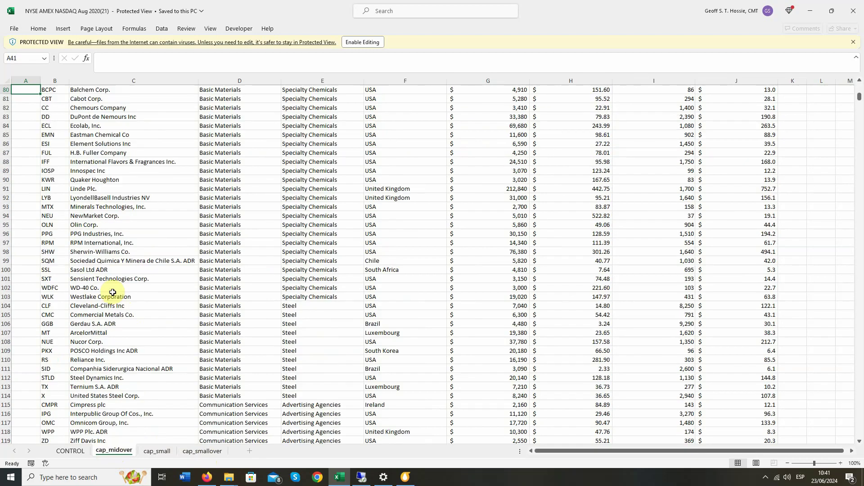
pyautogui.press('pagedown')
pyautogui.press('pagedown')
pyautogui.press('pagedown')
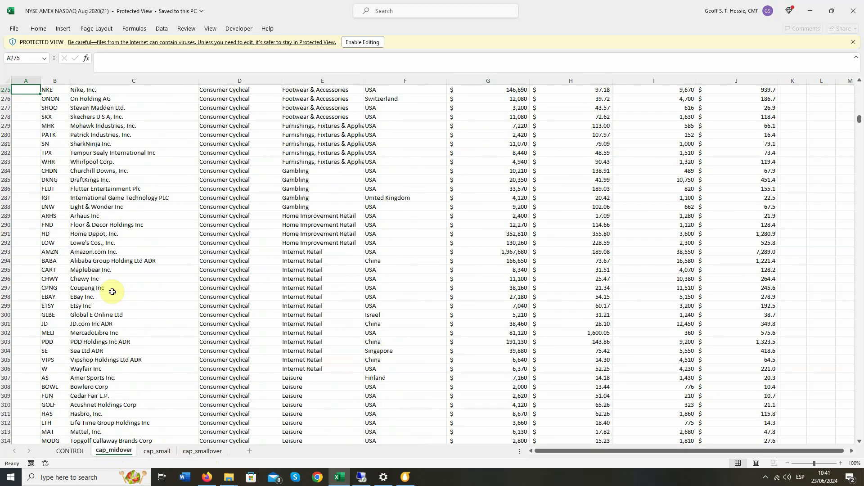
pyautogui.press('pageup')
pyautogui.press('pagedown')
pyautogui.press('pagedown')
pyautogui.press('pagedown')
pyautogui.press('pagedown')
pyautogui.press('pagedown')
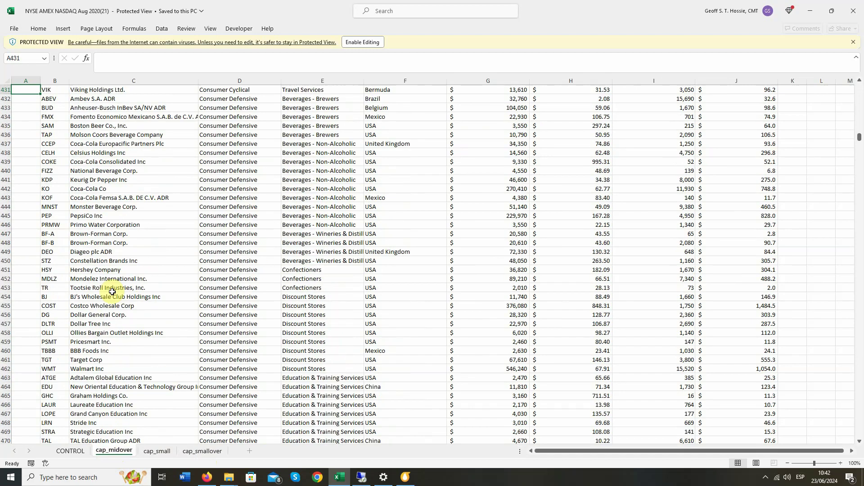
pyautogui.click(50, 99)
pyautogui.moveTo(50, 99); pyautogui.dragTo(65, 262)
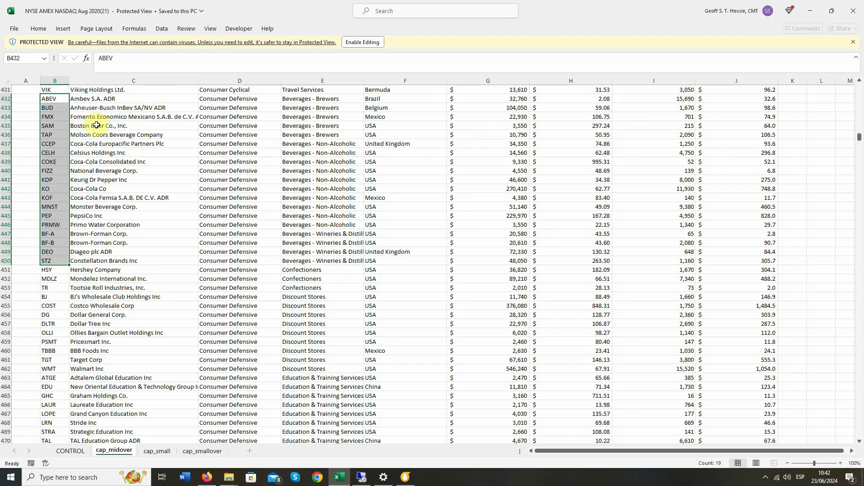
pyautogui.hotkey('ctrl', 'c')
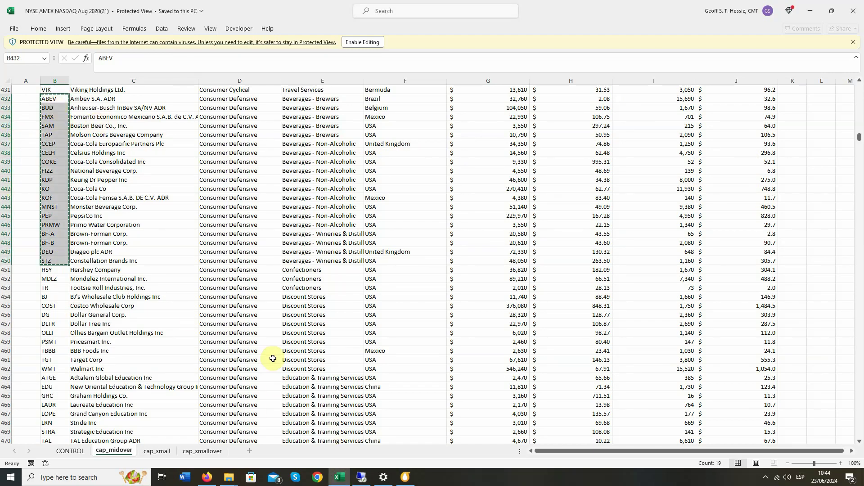
# Step: Switch to PairTrade Finder and start a new security group described as Beverages Challenge, with Yahoo Finance as the quotes feed
pyautogui.click(405, 477)
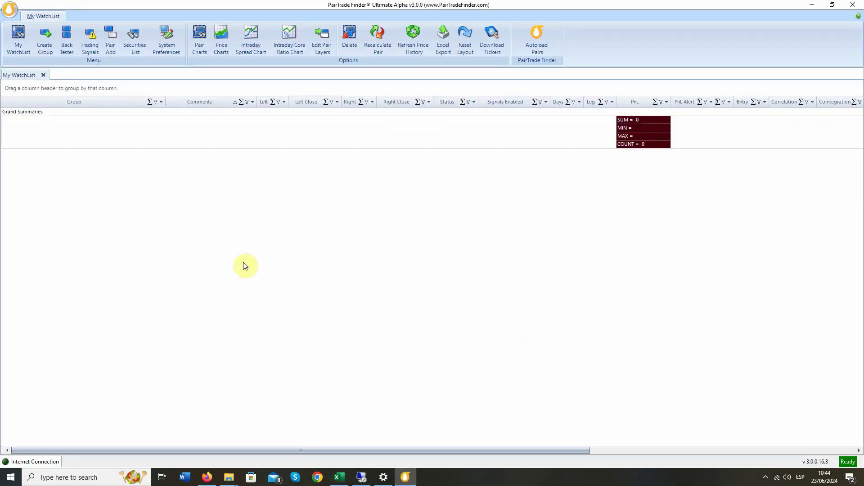
pyautogui.click(45, 38)
pyautogui.click(571, 144)
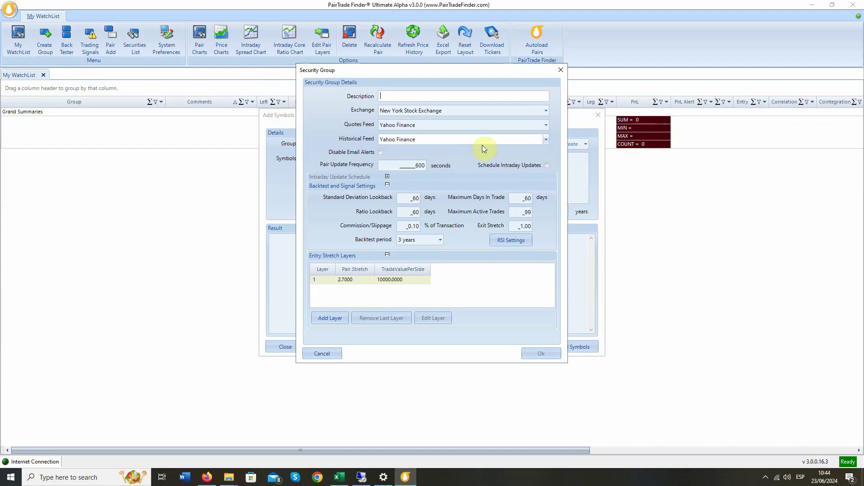
pyautogui.write('Beverages Chal')
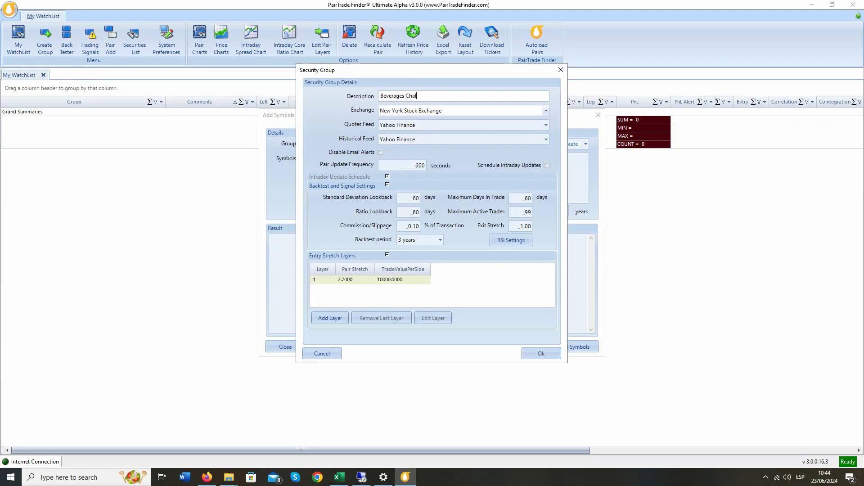
pyautogui.write('lenge')
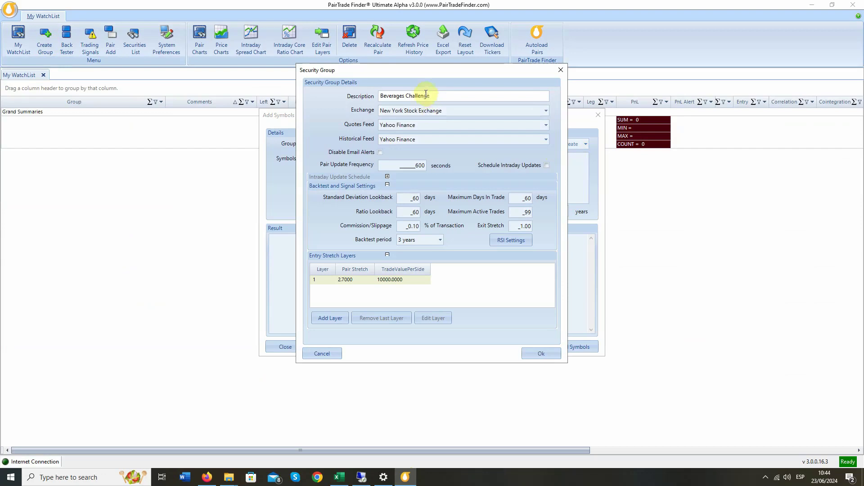
pyautogui.click(391, 126)
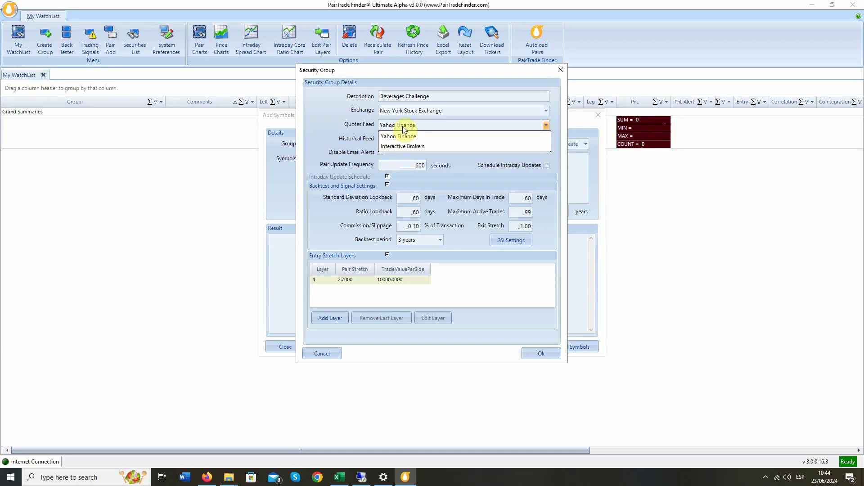
pyautogui.click(405, 135)
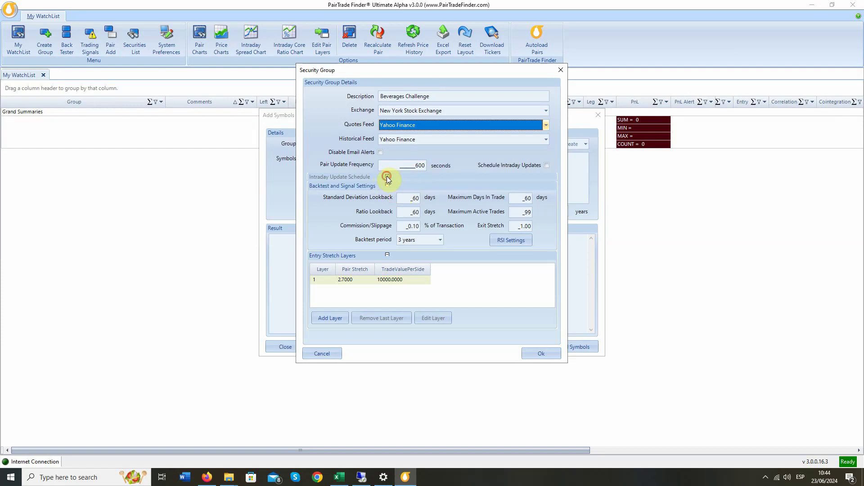
# Step: Examine the new group's intraday update schedule options and its RSI parameters
pyautogui.click(387, 177)
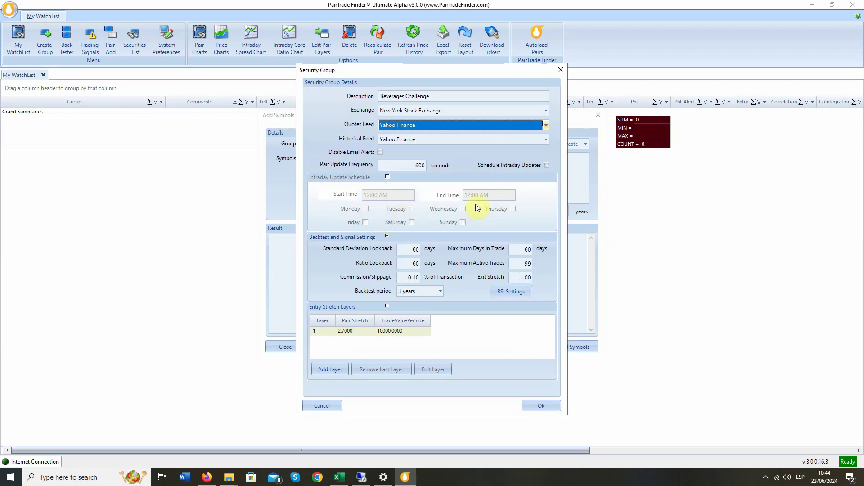
pyautogui.click(388, 177)
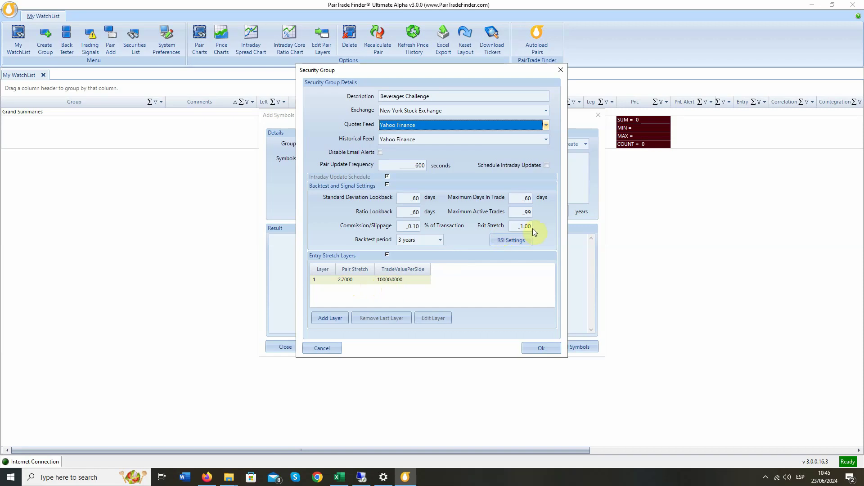
pyautogui.click(511, 244)
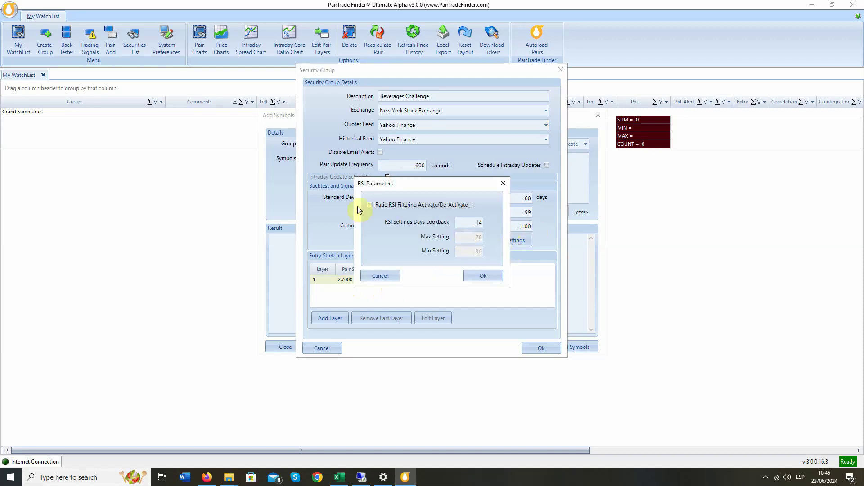
pyautogui.click(500, 186)
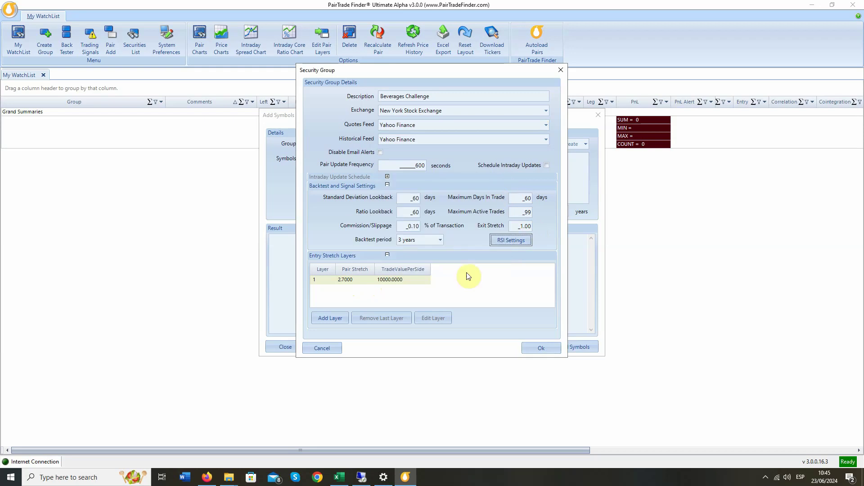
# Step: Save the Beverages Challenge group and add the copied beverage tickers to it as symbols
pyautogui.click(536, 350)
pyautogui.click(373, 199)
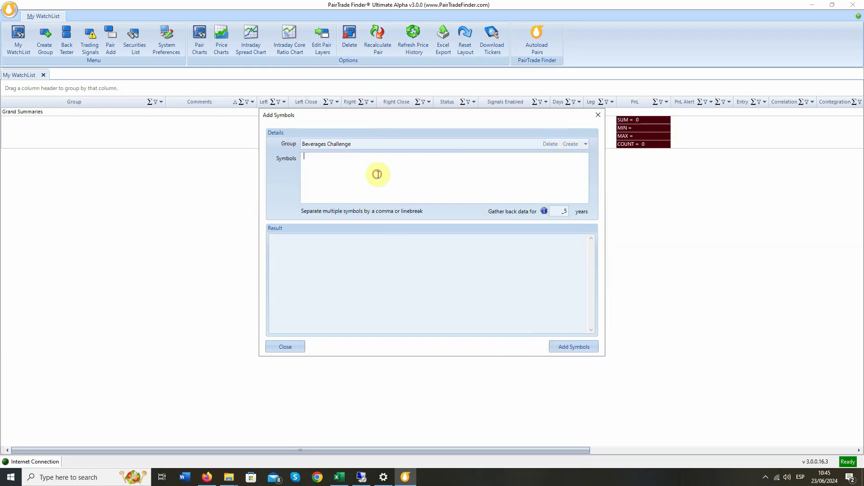
pyautogui.hotkey('ctrl', 'v')
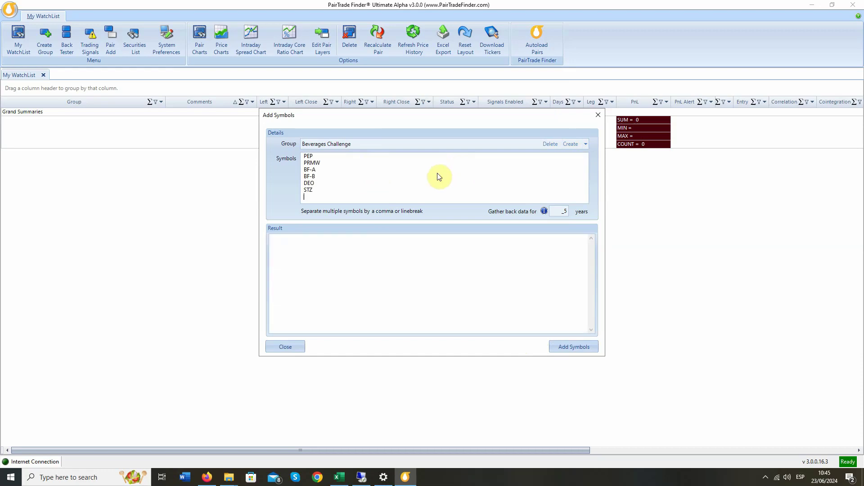
pyautogui.click(578, 347)
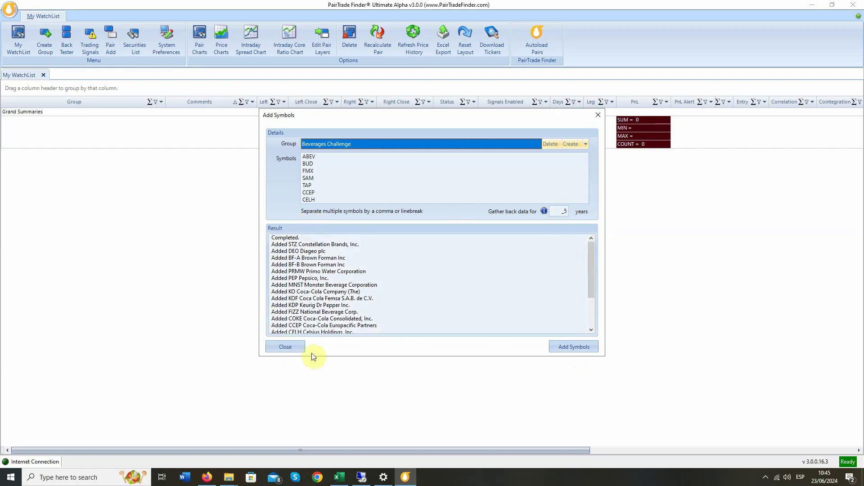
pyautogui.click(284, 346)
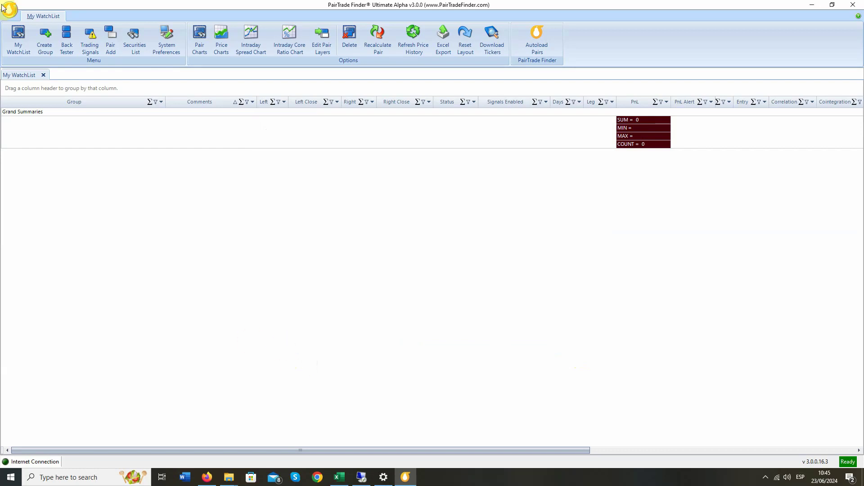
# Step: Open a backtest for the Beverages Challenge group
pyautogui.click(53, 49)
pyautogui.click(426, 229)
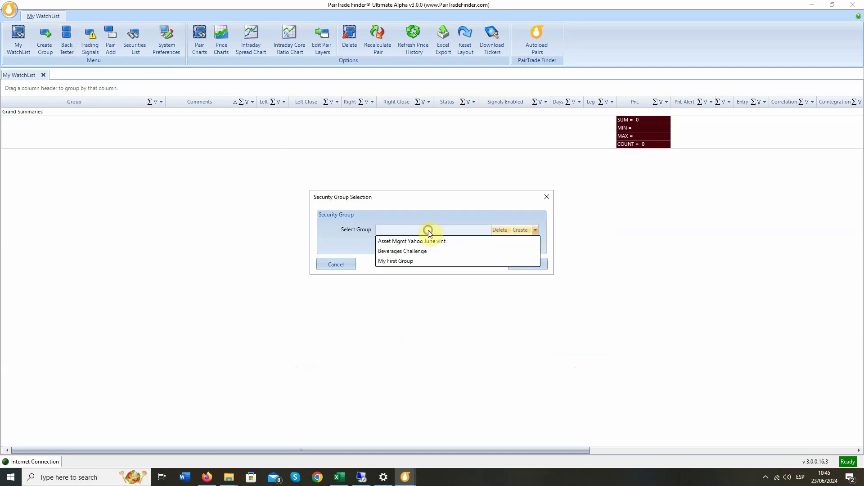
pyautogui.click(408, 251)
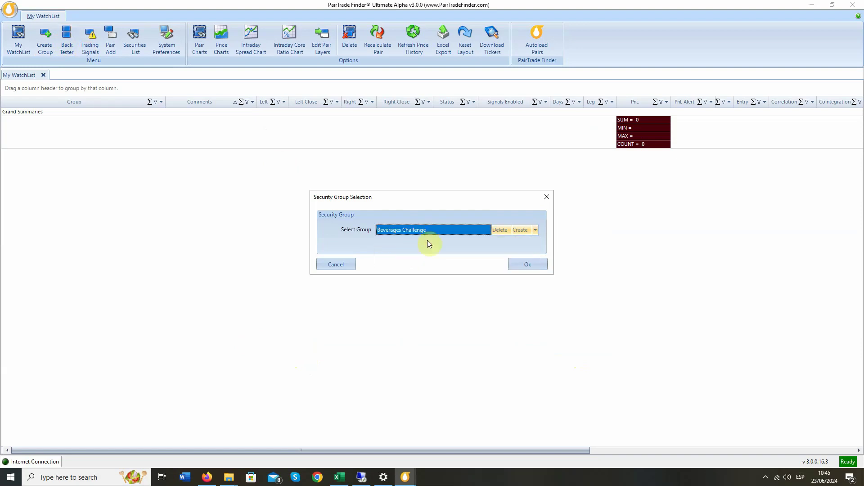
pyautogui.click(534, 264)
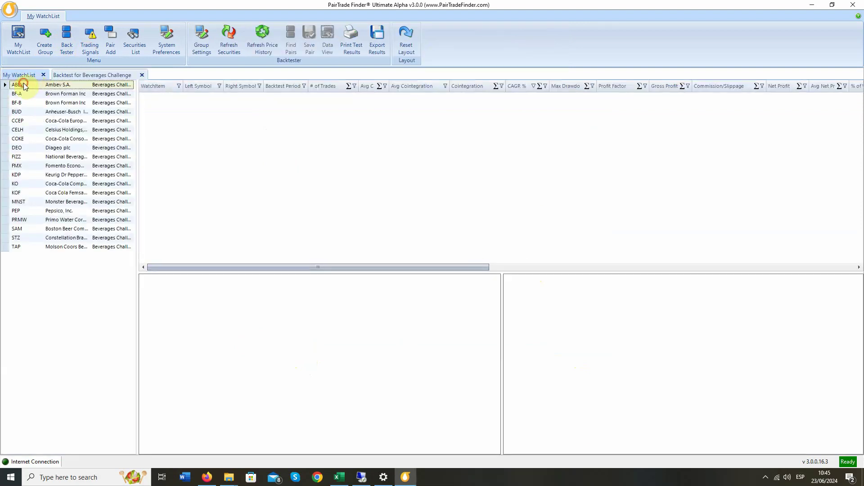
# Step: Find pairs among all symbols from ABEV to TAP with minimum average correlation 0.40 and cointegration 0.88, and continue the backtest
pyautogui.click(62, 246)
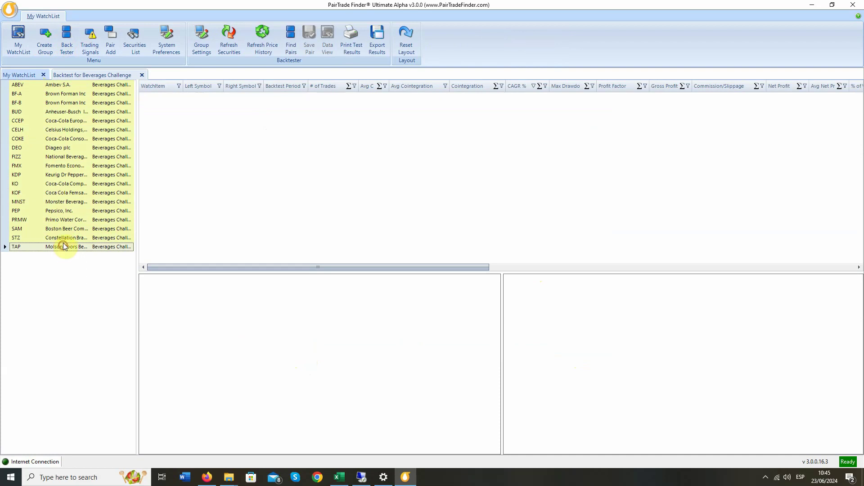
pyautogui.click(291, 37)
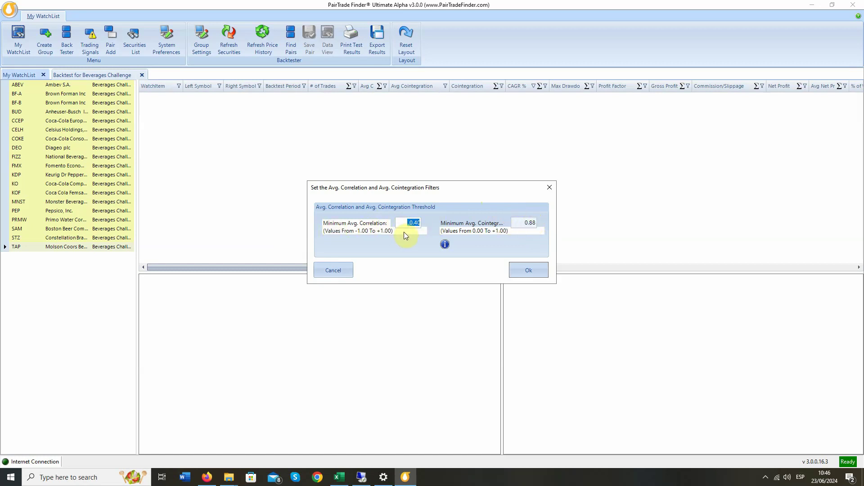
pyautogui.click(524, 272)
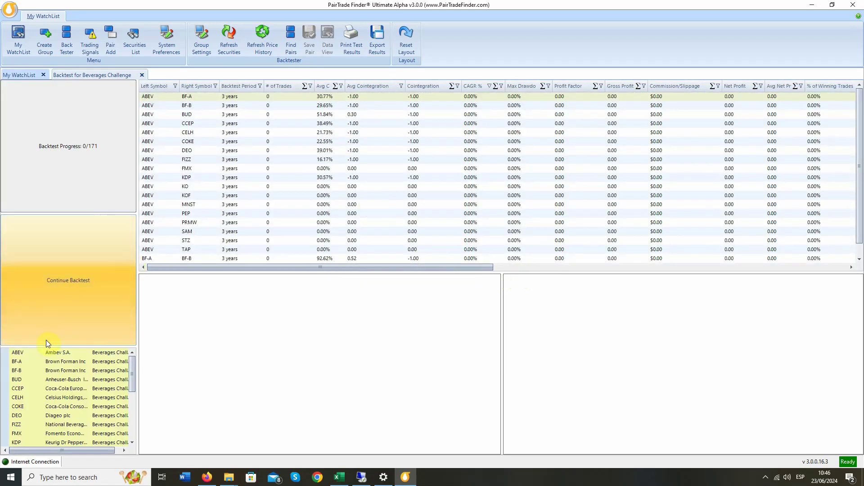
pyautogui.click(61, 226)
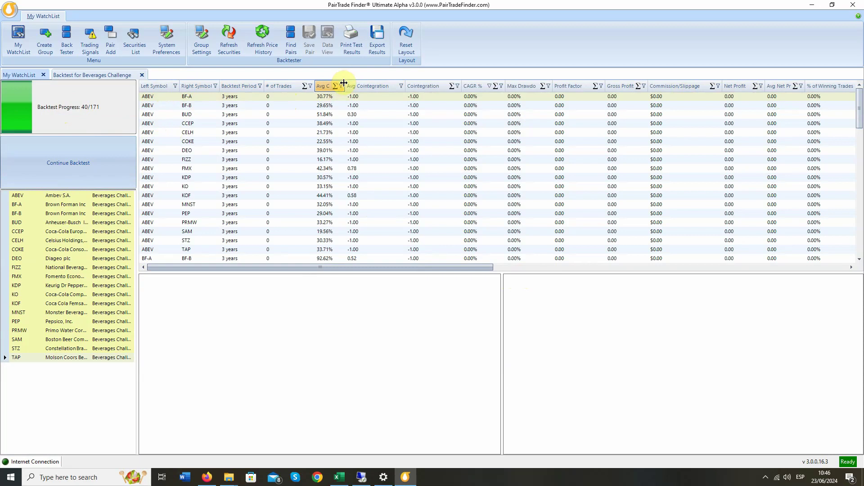
# Step: Resize the Avg Correlation, Max Drawdown, Profit Factor, Gross Profit and Commission/Slippage columns in the backtest results and dismiss the final pair count
pyautogui.moveTo(356, 81); pyautogui.dragTo(364, 86)
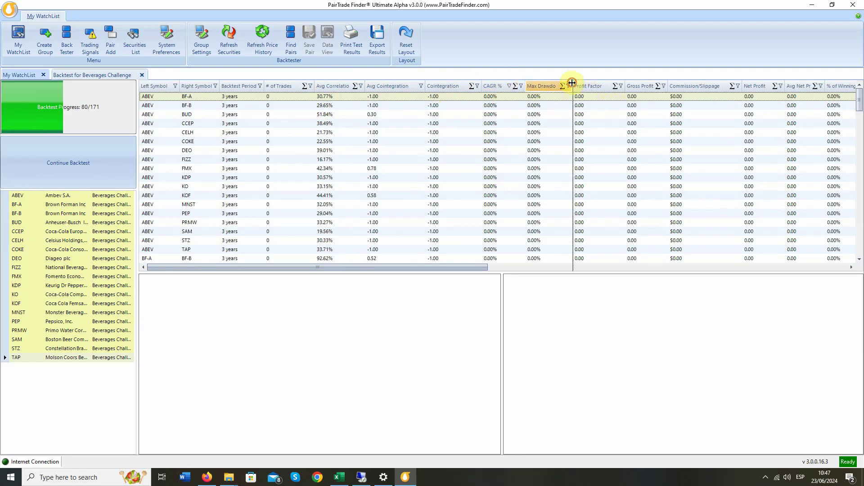
pyautogui.moveTo(572, 84); pyautogui.dragTo(579, 84)
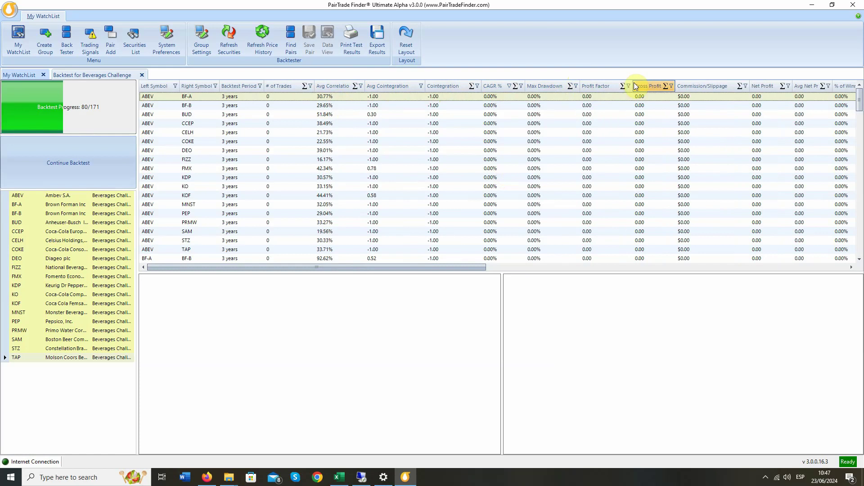
pyautogui.moveTo(632, 84); pyautogui.dragTo(674, 83)
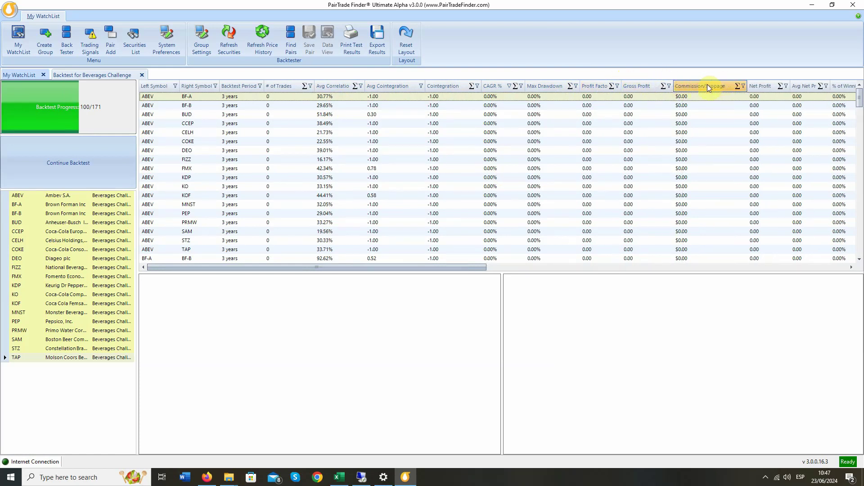
pyautogui.moveTo(747, 83); pyautogui.dragTo(724, 82)
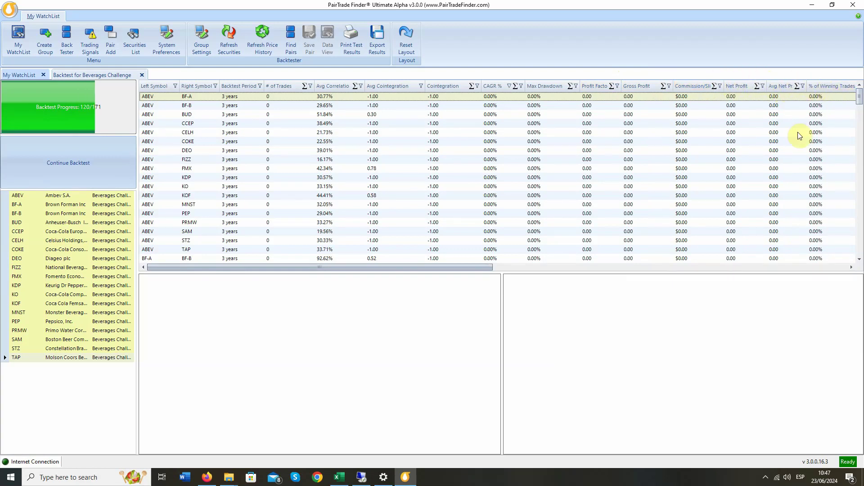
pyautogui.moveTo(410, 268); pyautogui.dragTo(150, 287)
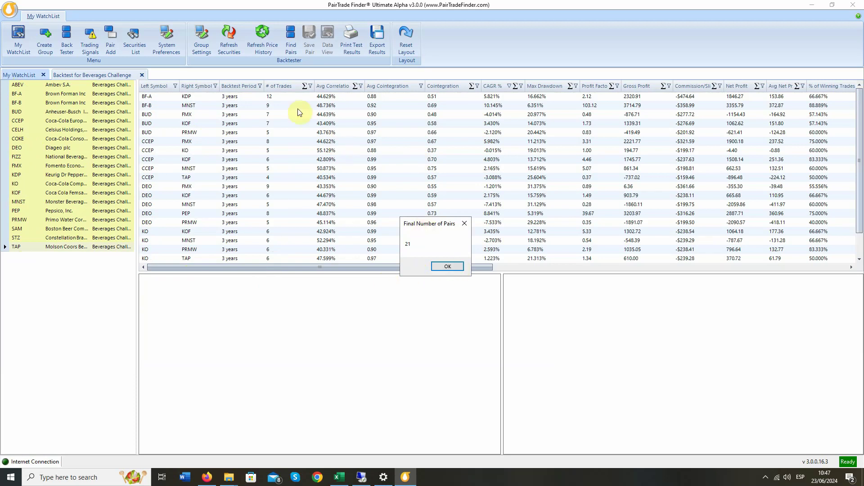
pyautogui.click(446, 267)
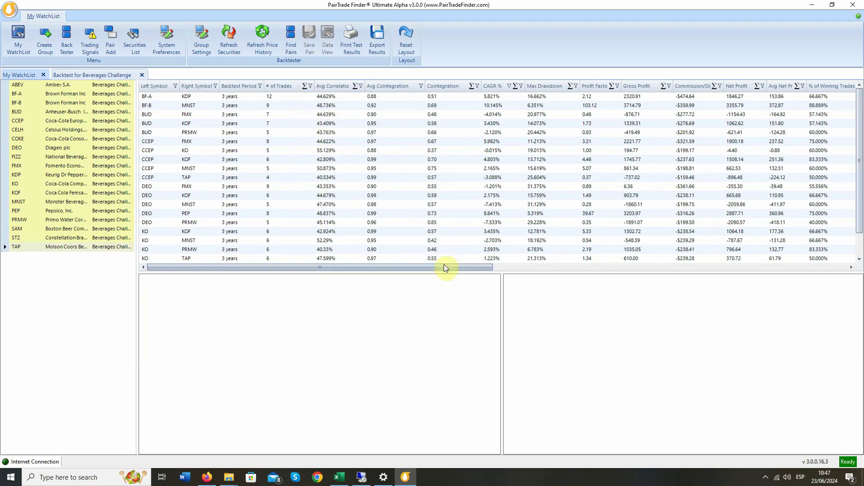
# Step: Show the charts for the BF-A/KDP pair and sort the backtest results by CAGR %, highest first
pyautogui.click(166, 95)
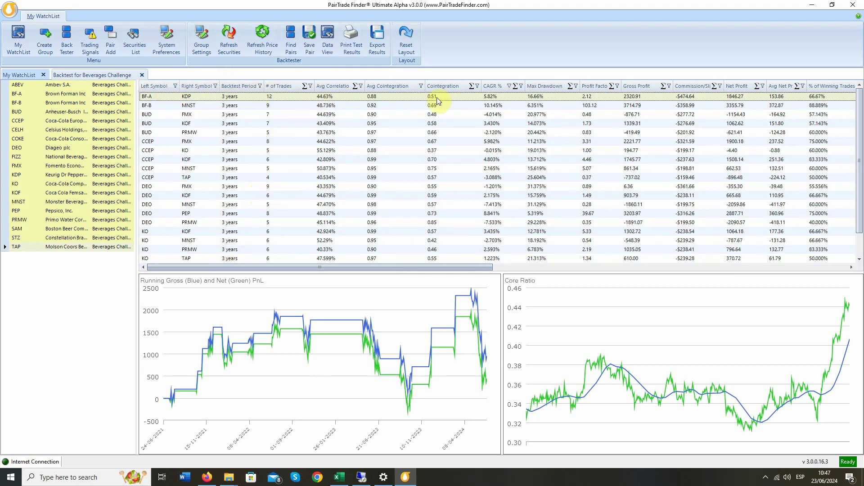
pyautogui.click(490, 87)
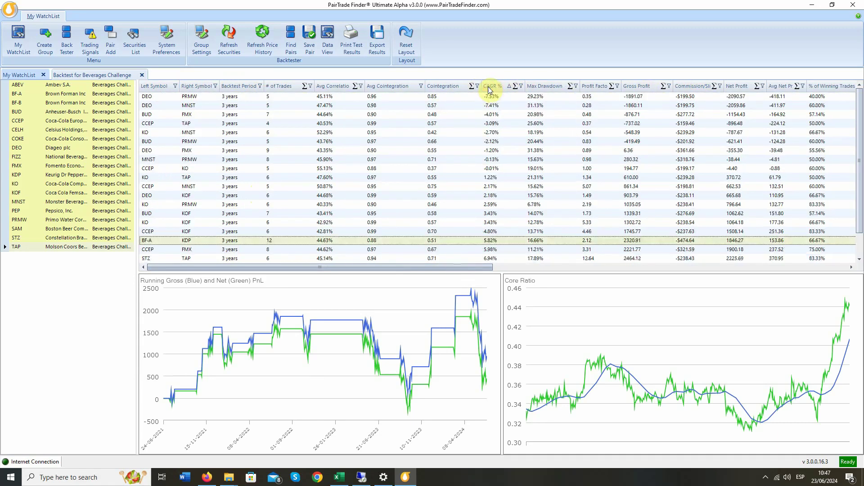
pyautogui.click(491, 86)
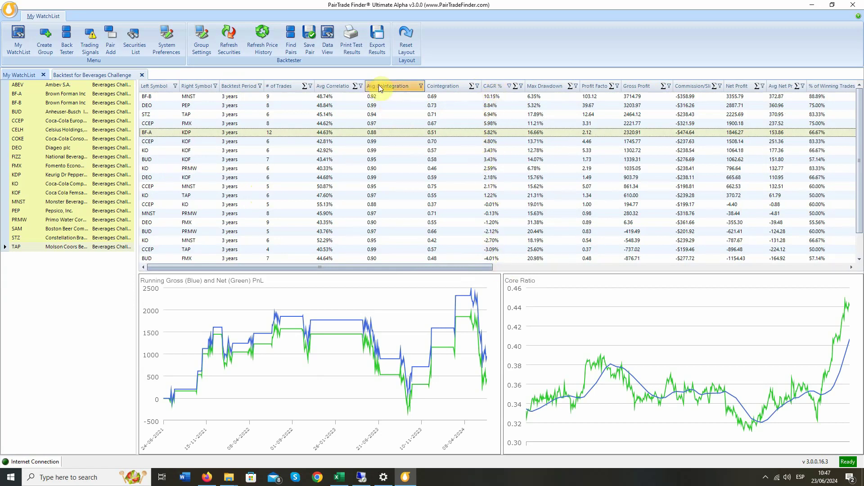
# Step: Filter the backtest results to pairs whose # of Trades is greater than or equal to 6
pyautogui.moveTo(385, 88)
pyautogui.moveTo(331, 85)
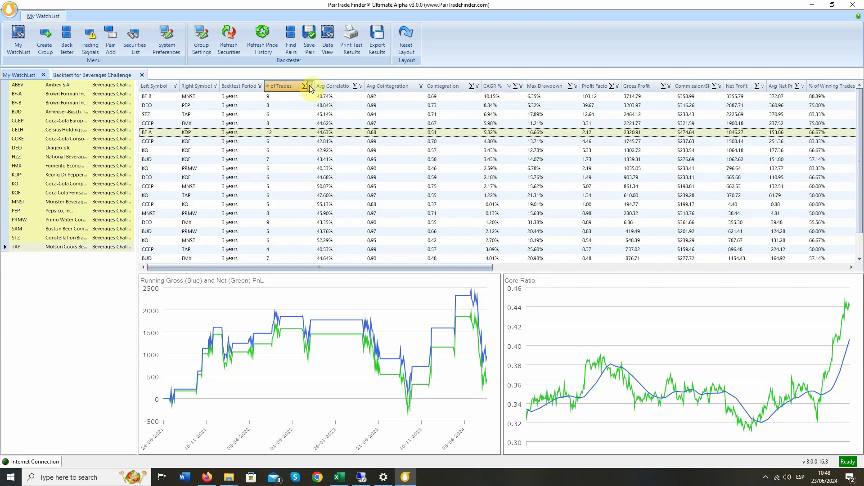
pyautogui.click(311, 86)
pyautogui.click(280, 105)
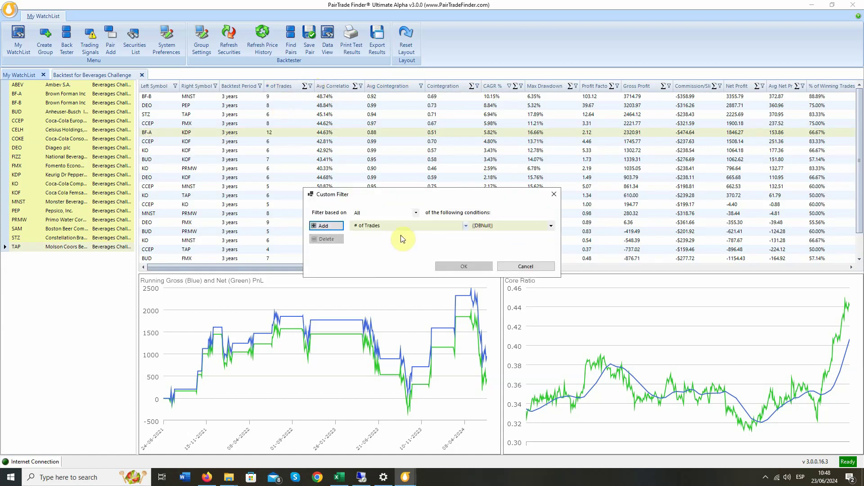
pyautogui.click(425, 226)
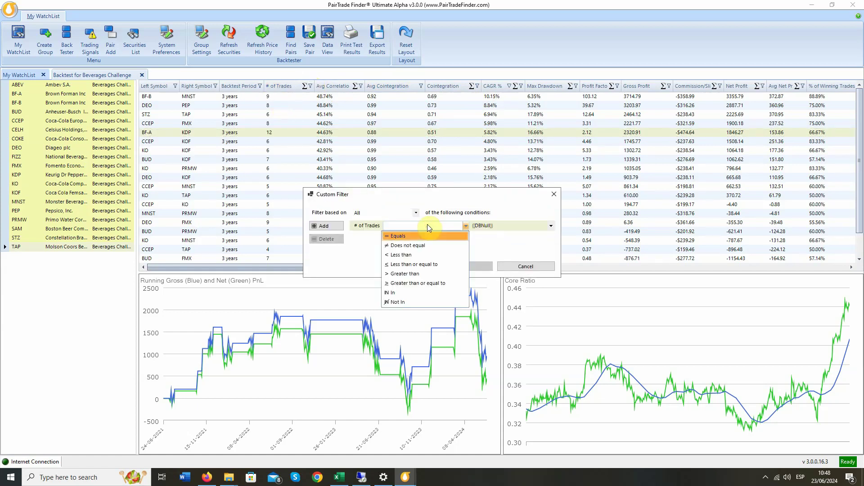
pyautogui.click(428, 283)
pyautogui.click(513, 225)
pyautogui.write('6')
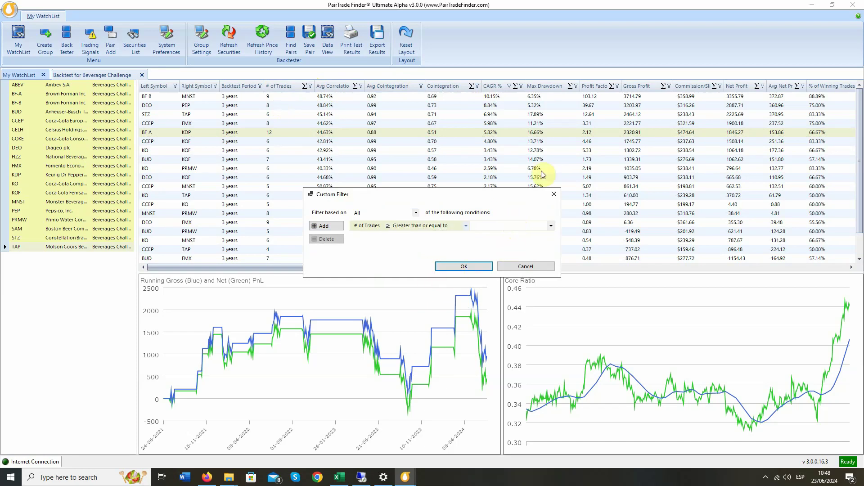
pyautogui.press('Return')
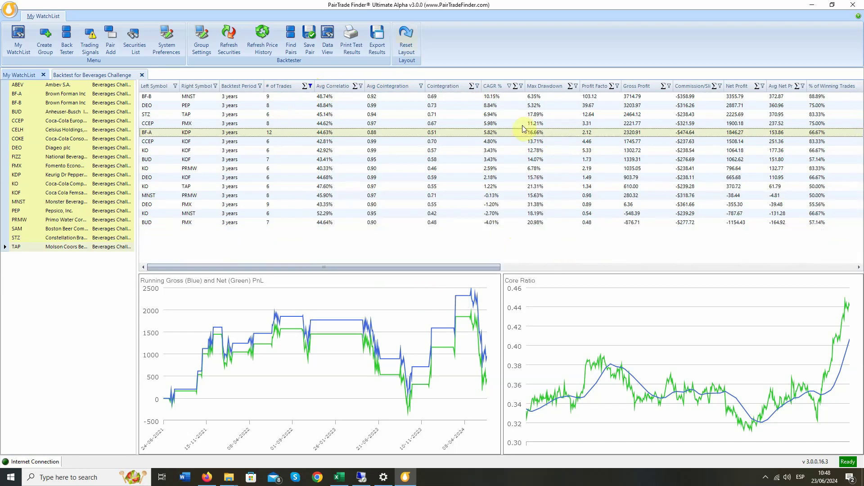
# Step: Filter the backtest results to pairs whose Avg Net Profit/Trade is greater than or equal to 300
pyautogui.click(806, 89)
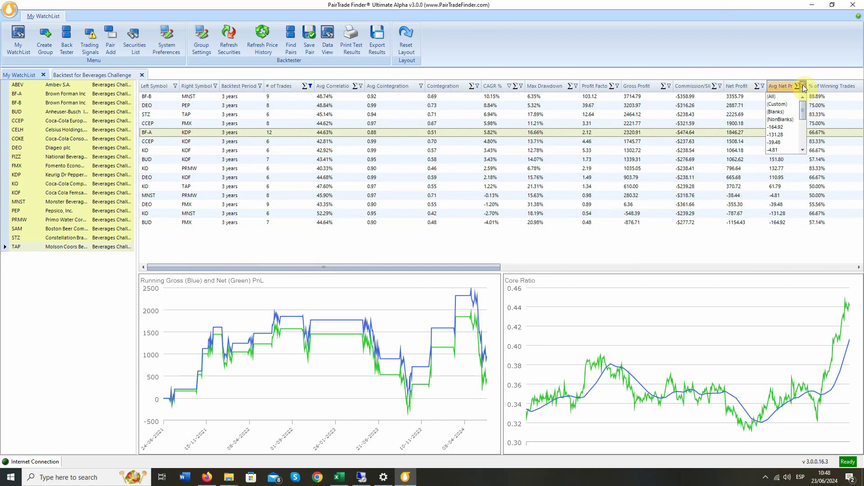
pyautogui.click(779, 107)
pyautogui.click(438, 227)
pyautogui.click(434, 280)
pyautogui.click(522, 227)
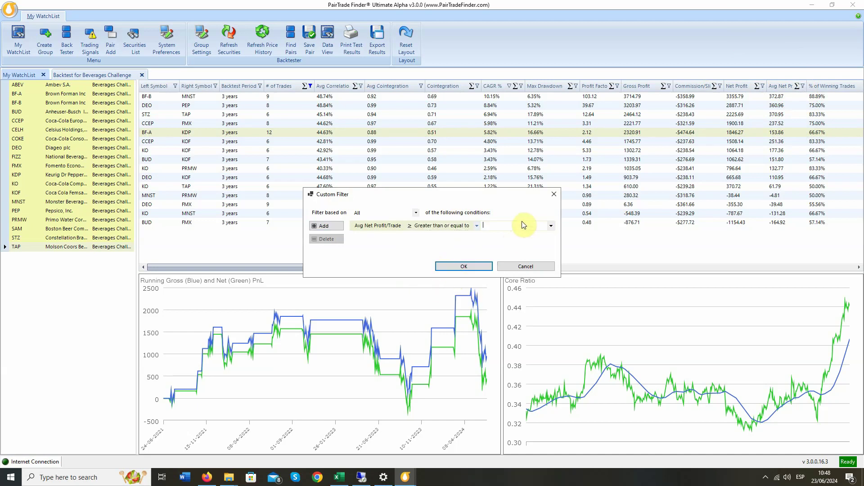
pyautogui.write('300')
pyautogui.click(468, 266)
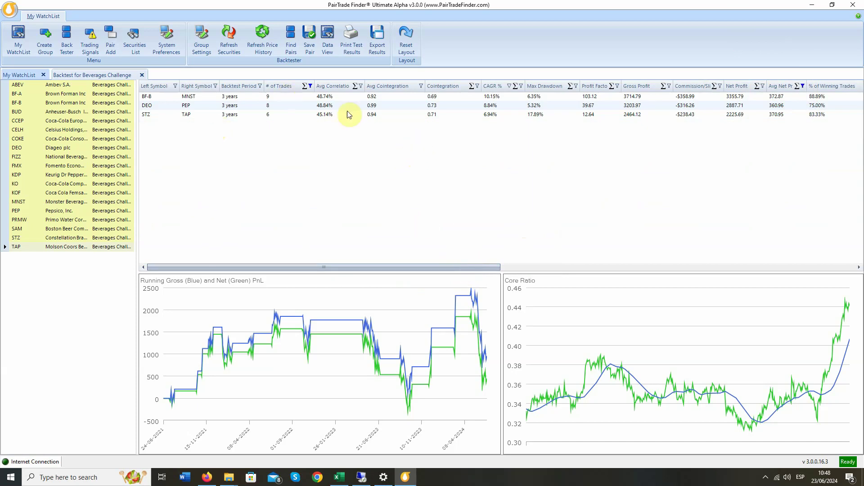
# Step: Examine the PnL and Core Ratio charts of the BF-B/MNST, STZ/TAP and DEO/PEP pairs
pyautogui.click(146, 97)
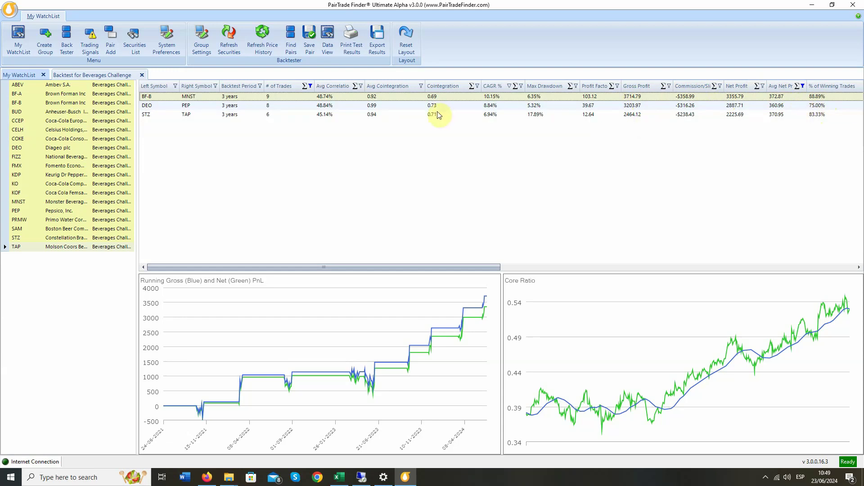
pyautogui.click(503, 116)
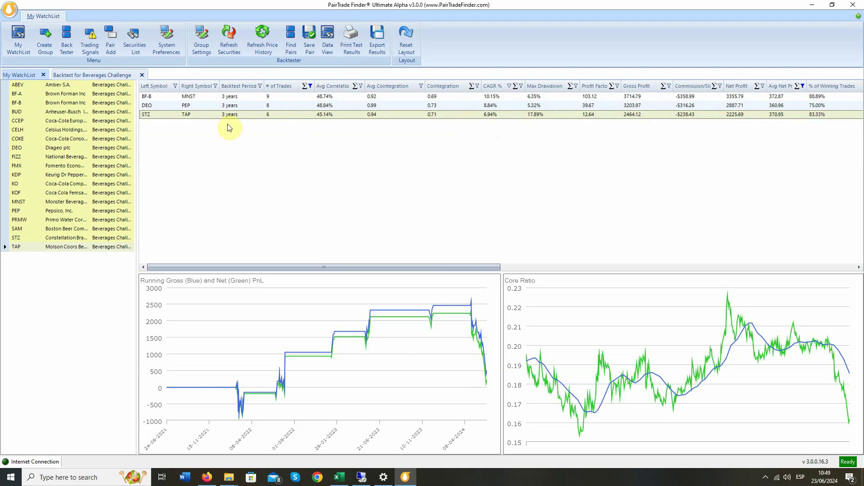
pyautogui.click(149, 105)
# Step: Save the BF-B/MNST and DEO/PEP pairs together and review their entries in My WatchList
pyautogui.click(147, 97)
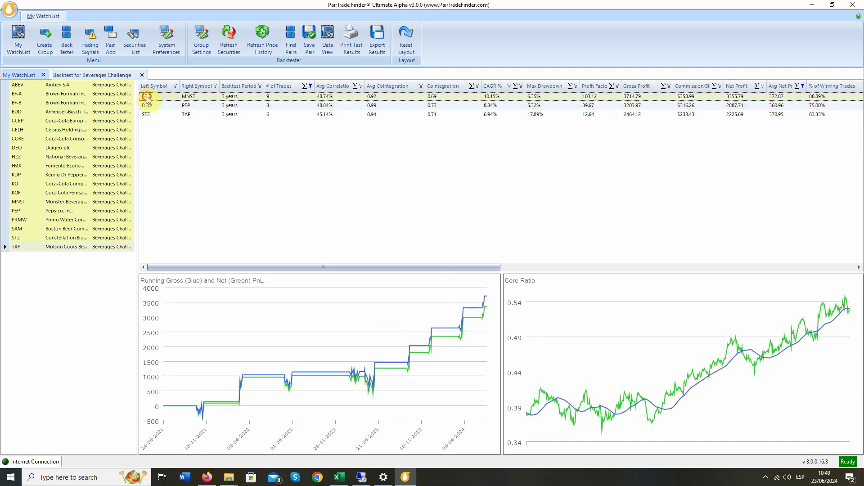
pyautogui.click(146, 105)
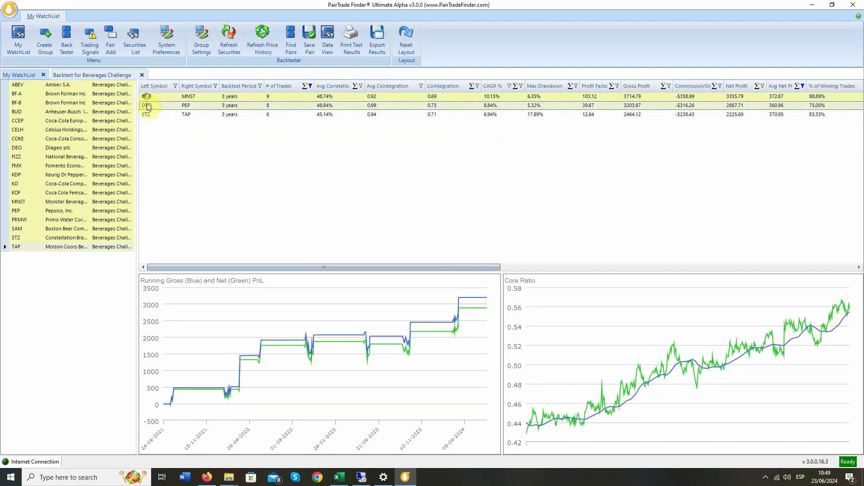
pyautogui.click(307, 39)
pyautogui.click(21, 75)
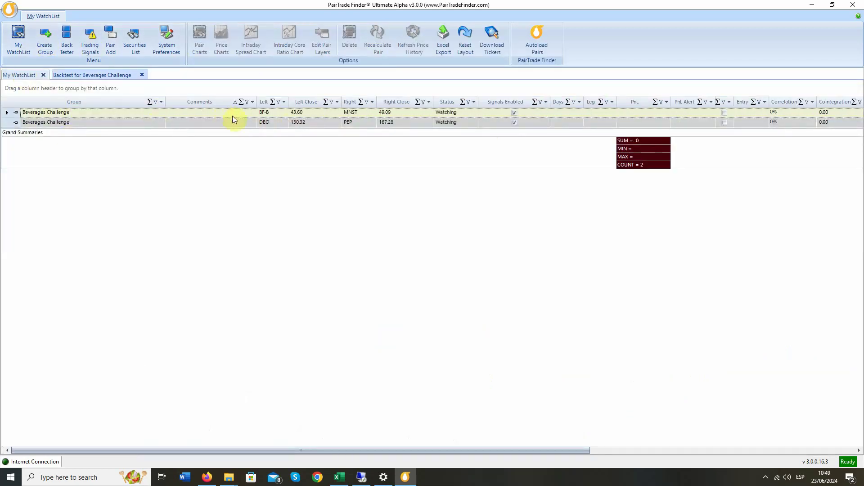
pyautogui.moveTo(335, 452); pyautogui.dragTo(630, 447)
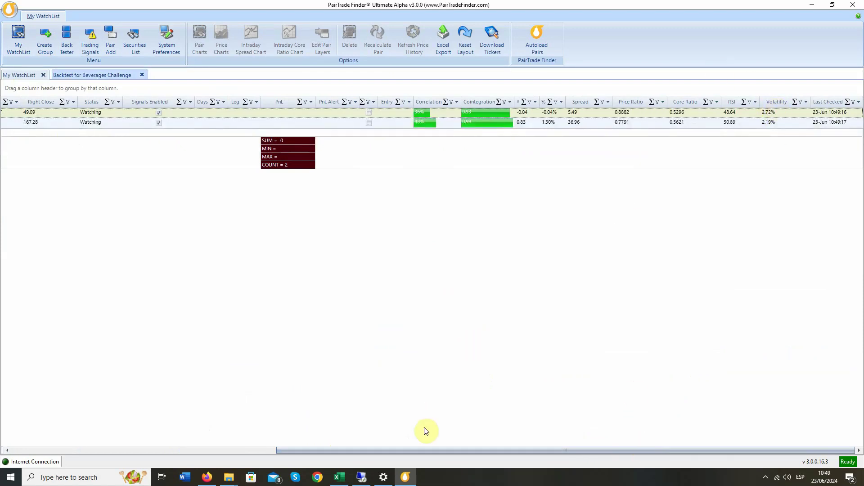
pyautogui.moveTo(444, 450); pyautogui.dragTo(112, 447)
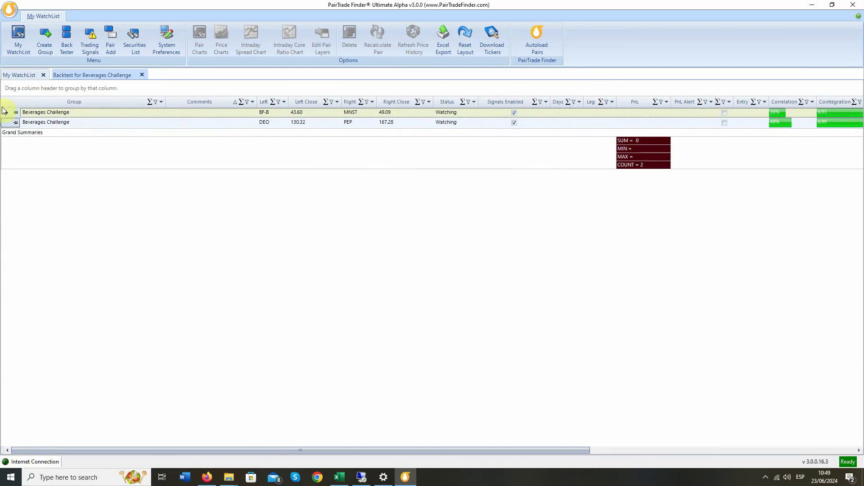
# Step: Retrieve the fundamentals snapshot for the BF-B/MNST watchlist pair and read its company descriptions, then close it
pyautogui.click(7, 111)
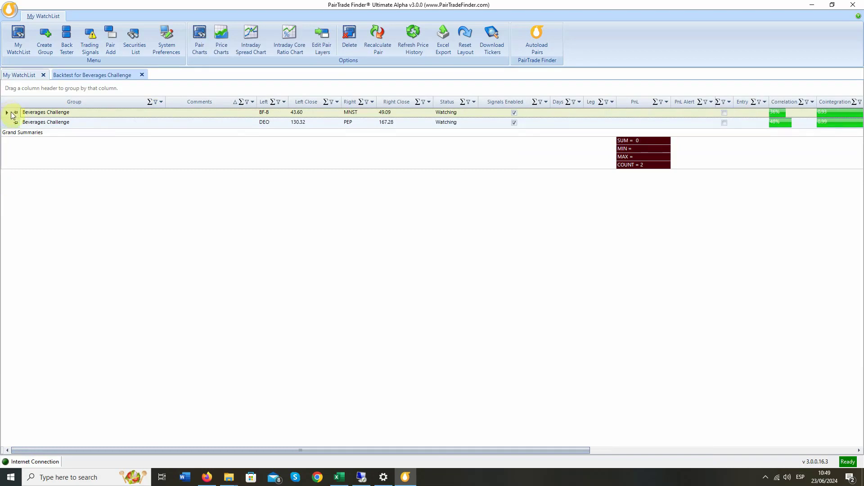
pyautogui.rightClick(5, 113)
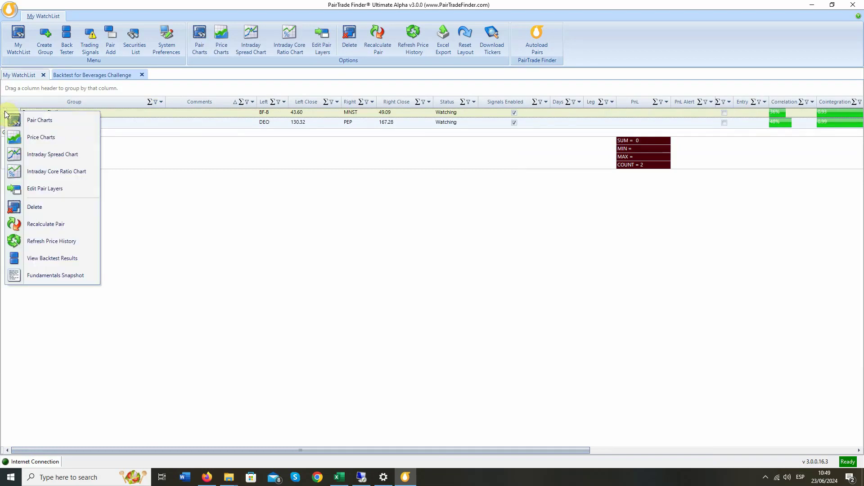
pyautogui.click(47, 279)
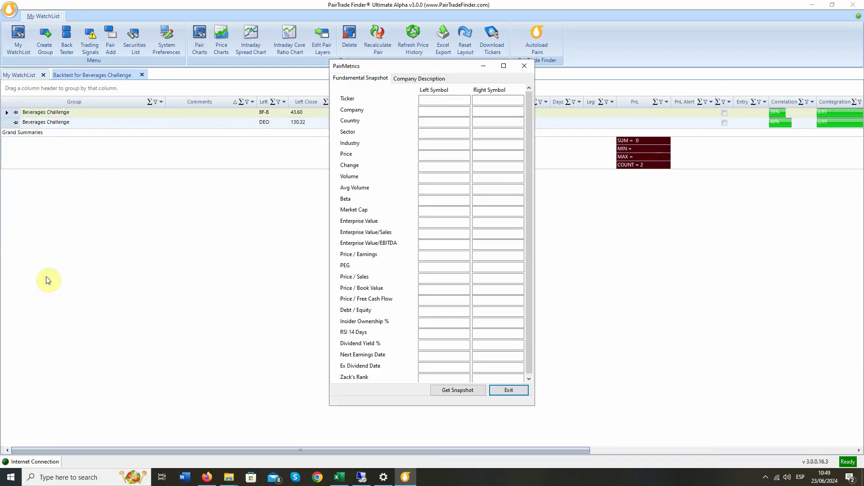
pyautogui.click(453, 390)
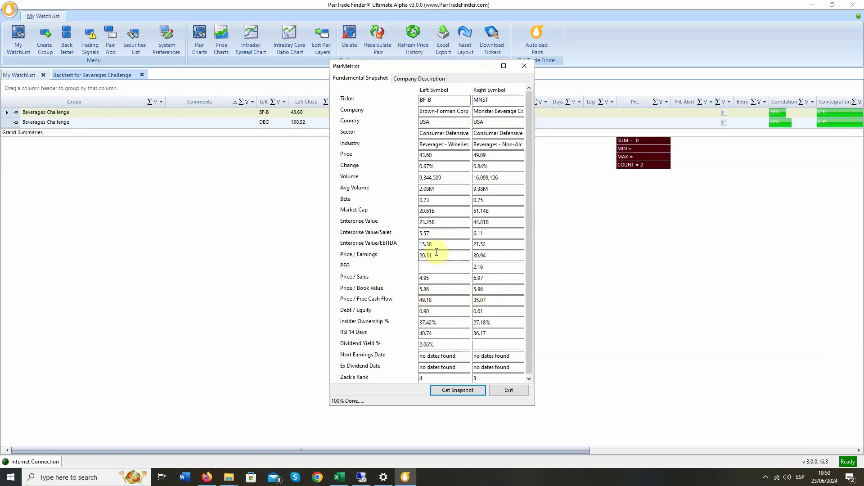
pyautogui.click(419, 79)
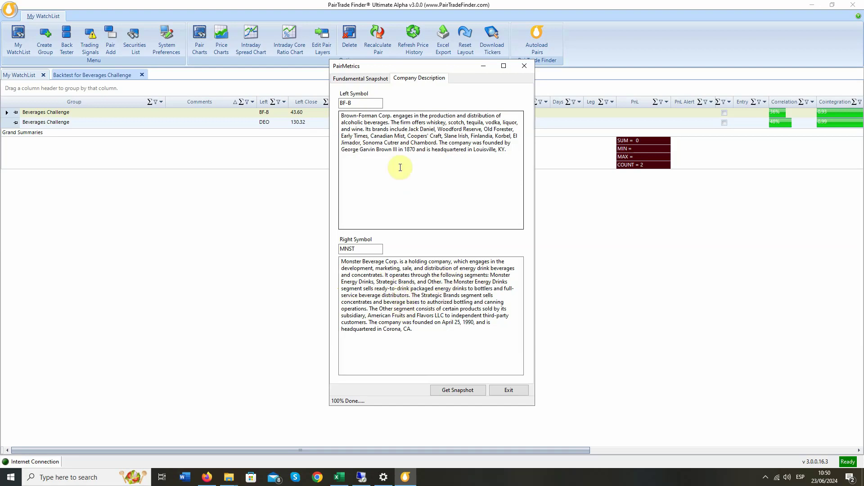
pyautogui.click(518, 391)
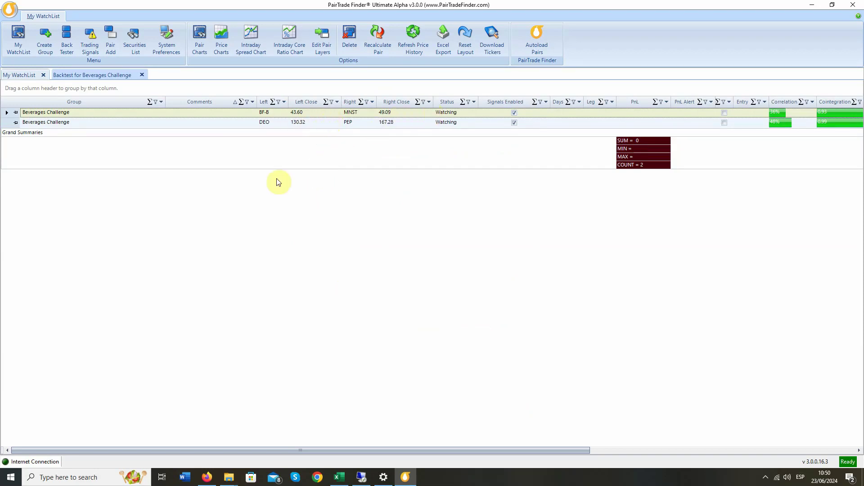
# Step: View the saved backtest results of the BF-B/MNST watchlist pair and display its PnL and Core Ratio charts
pyautogui.rightClick(18, 115)
pyautogui.press('Escape')
pyautogui.rightClick(6, 115)
pyautogui.click(39, 255)
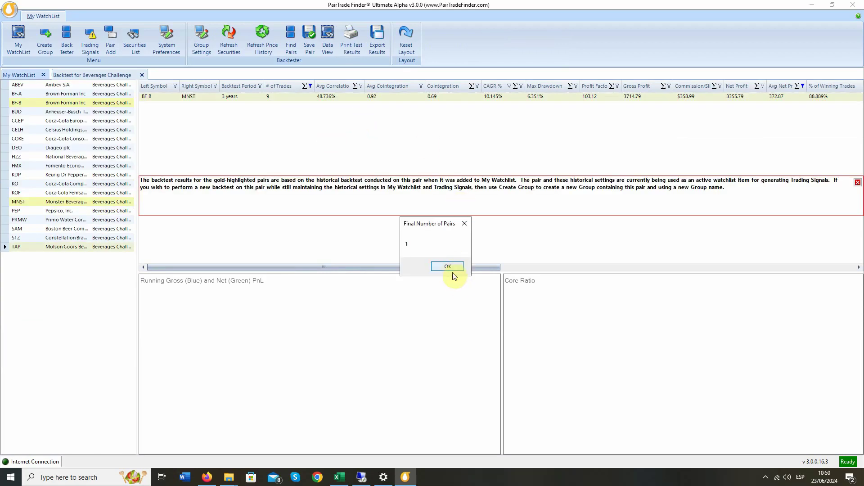
pyautogui.click(449, 266)
pyautogui.click(858, 182)
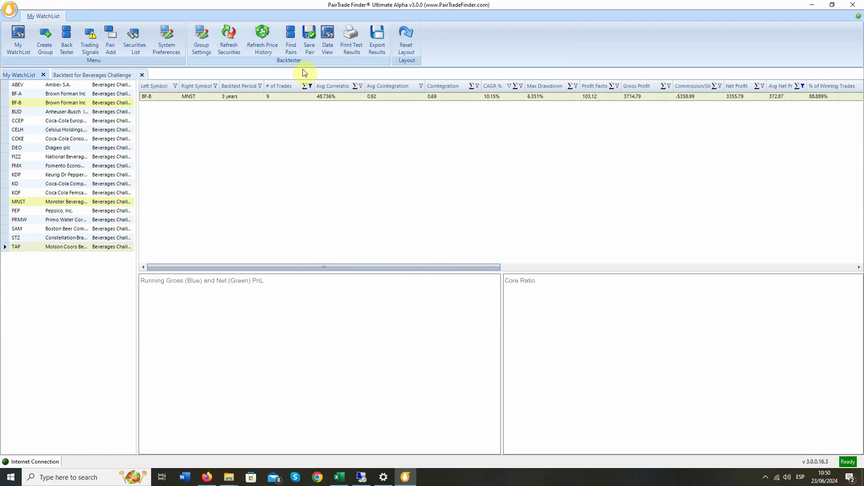
pyautogui.click(214, 95)
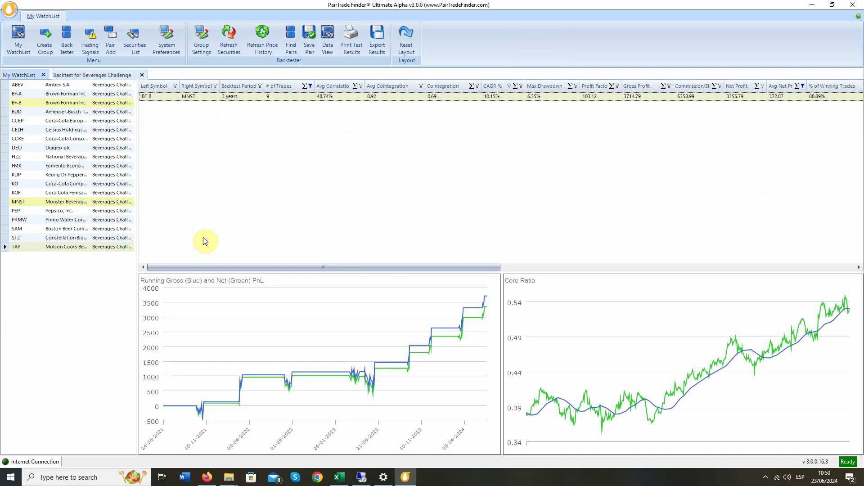